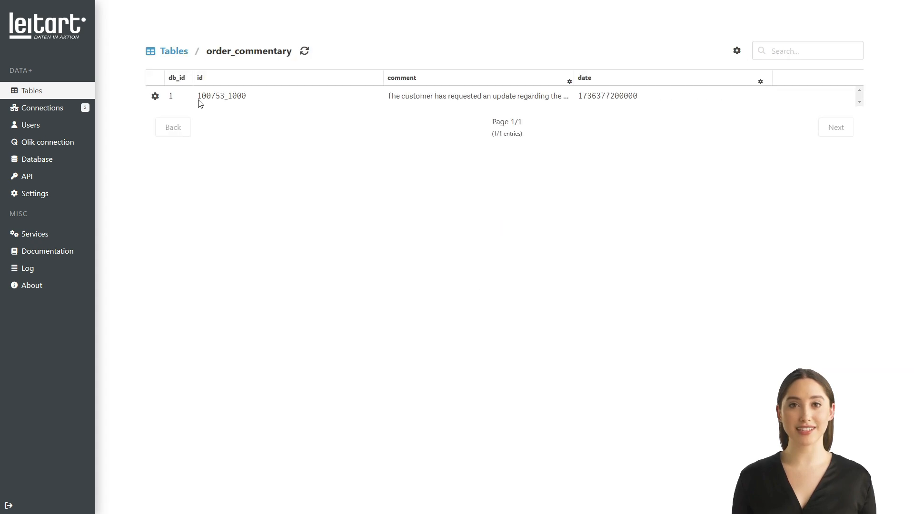
# Edit the order_commentary table to add a column named priority
pyautogui.click(737, 51)
pyautogui.click(713, 67)
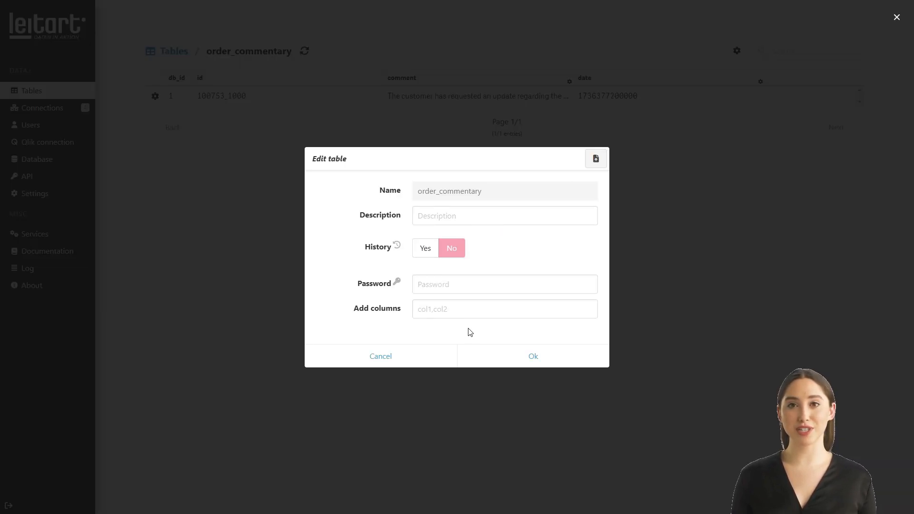
pyautogui.click(471, 315)
pyautogui.write('pr')
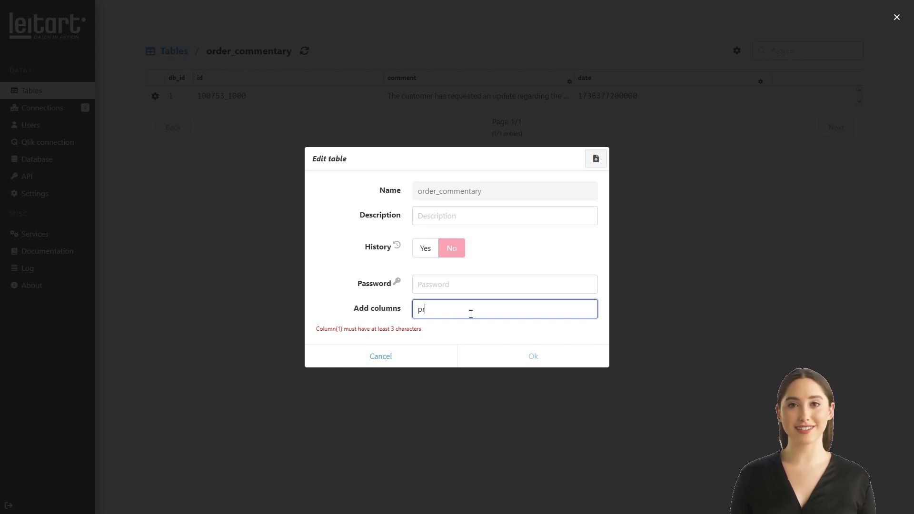
pyautogui.write('iority')
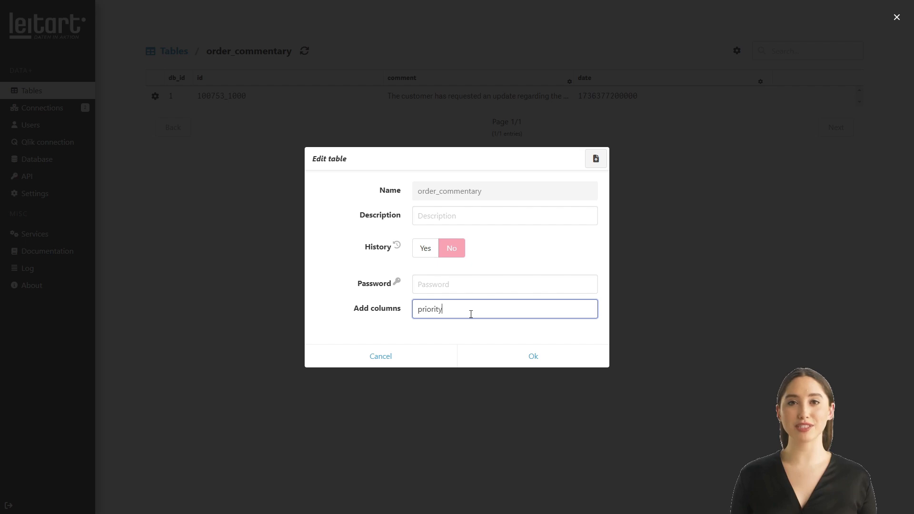
pyautogui.click(572, 365)
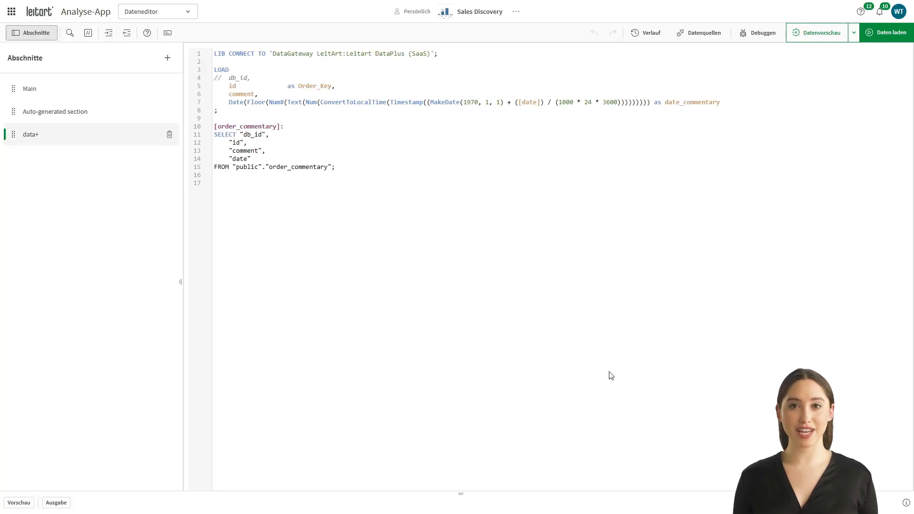
# Switch to the Qlik data load editor of the Sales Discovery app and add a script section named priority
pyautogui.click(168, 57)
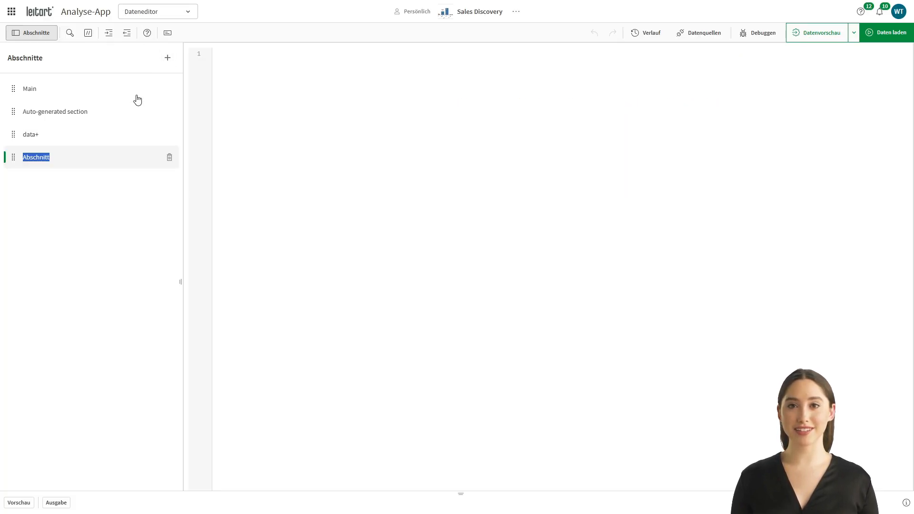
pyautogui.write('priority')
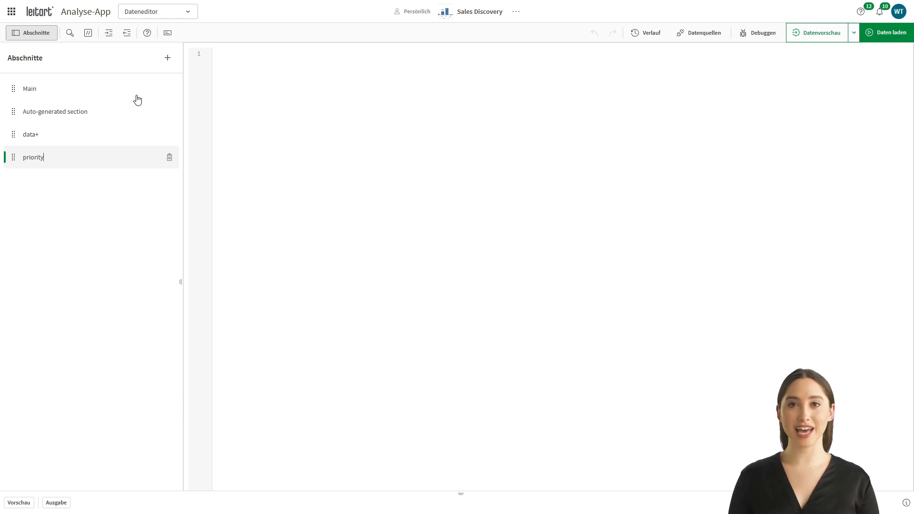
pyautogui.click(303, 127)
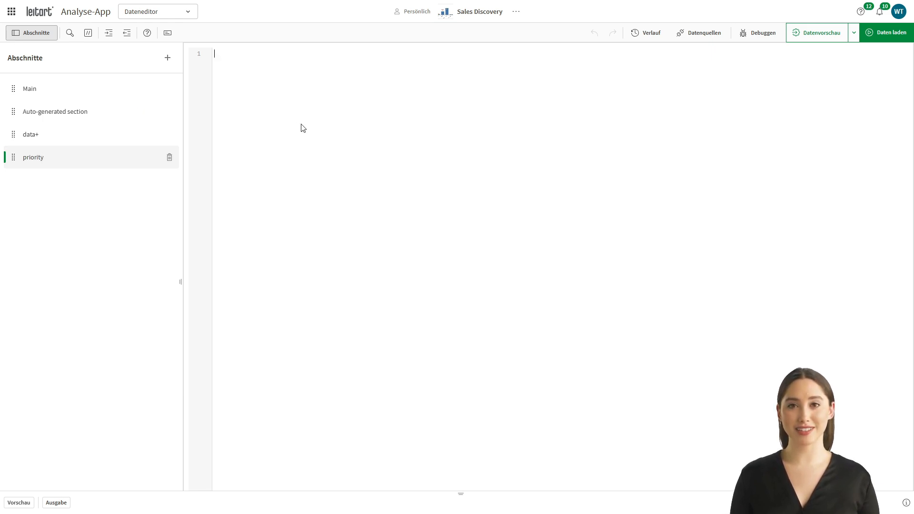
# Insert an inline load in the priority section with the header fields icon,text,position
pyautogui.write('loadinline')
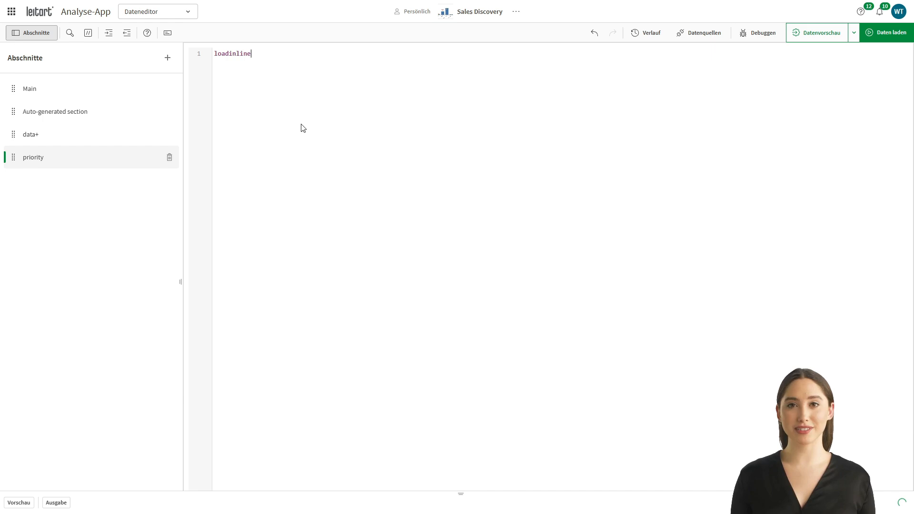
pyautogui.press('Return')
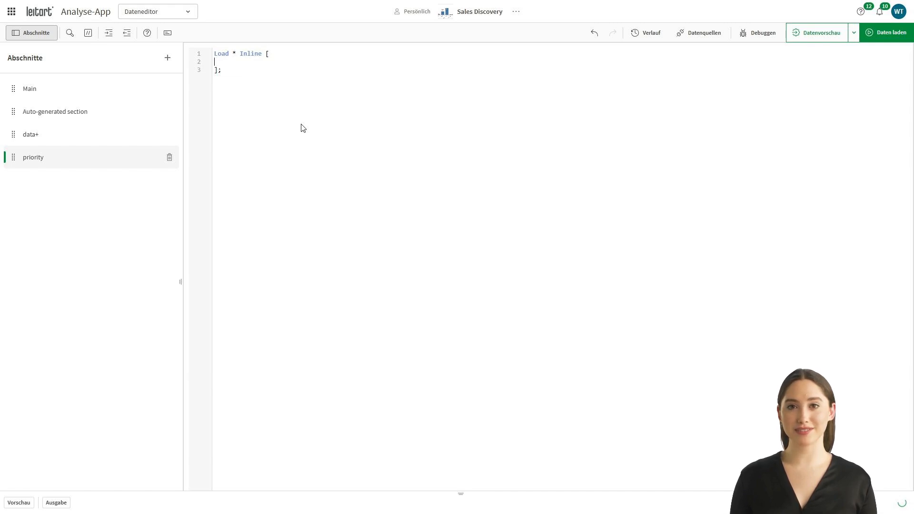
pyautogui.write('icon')
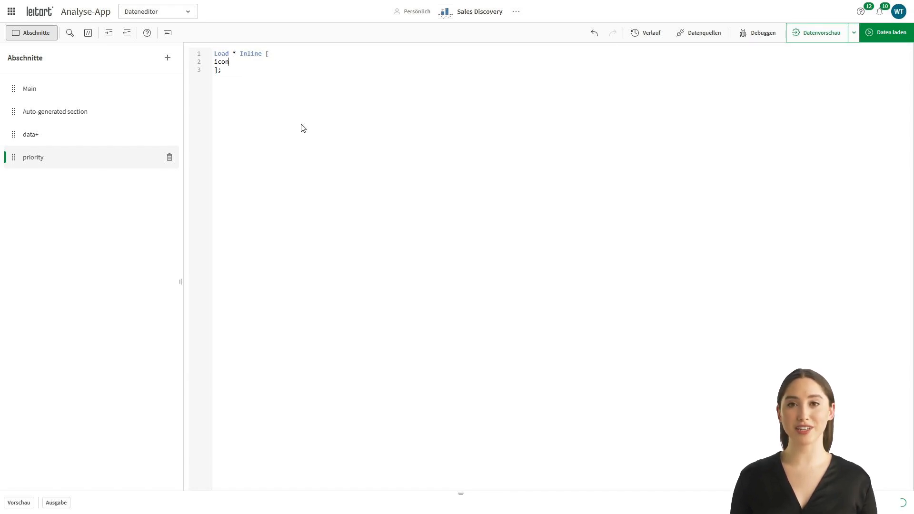
pyautogui.write(',text')
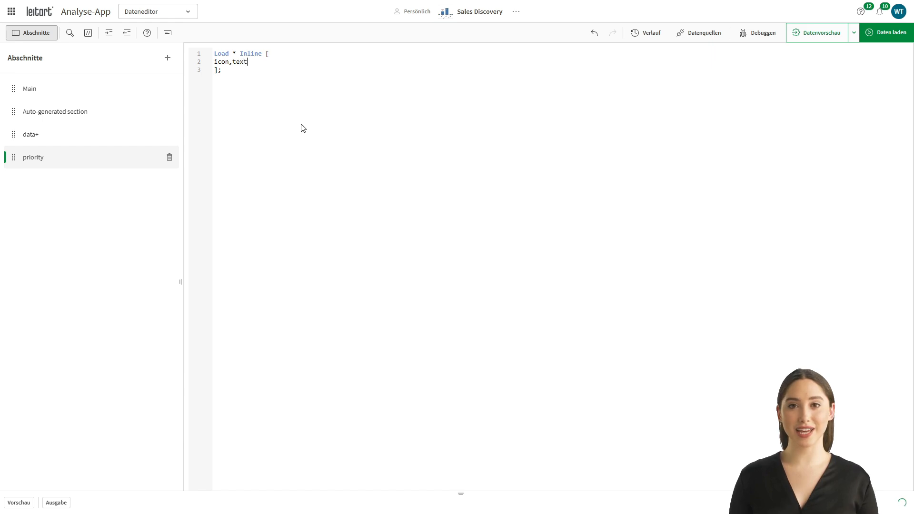
pyautogui.write(',position')
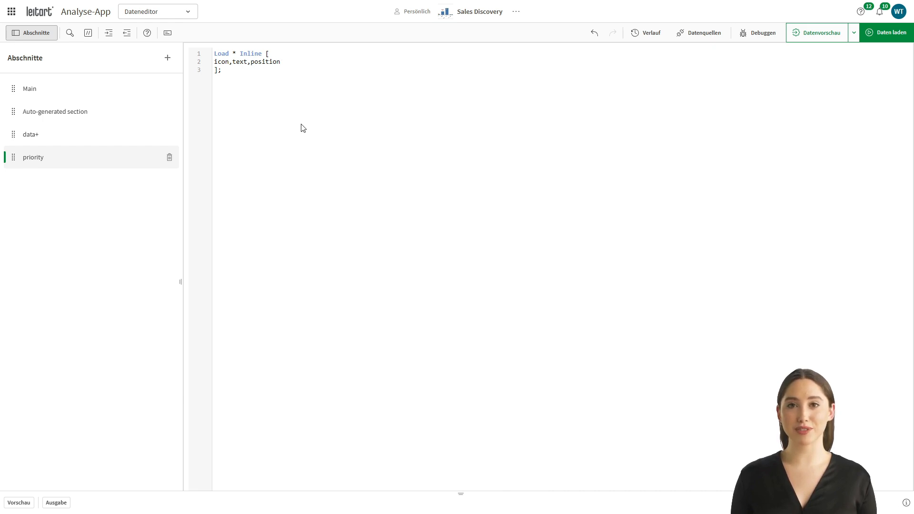
# Upload the red, orange and green circle PNG images to the app's media library through its details
pyautogui.click(516, 11)
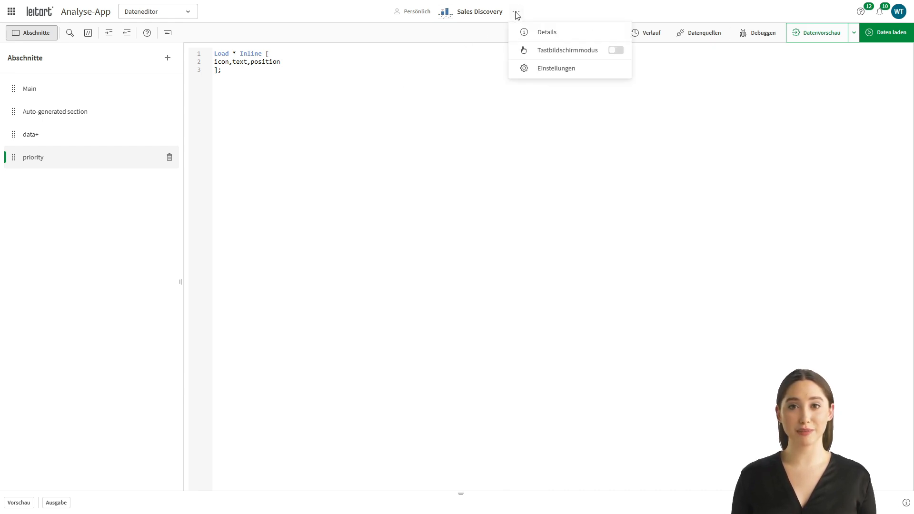
pyautogui.click(542, 32)
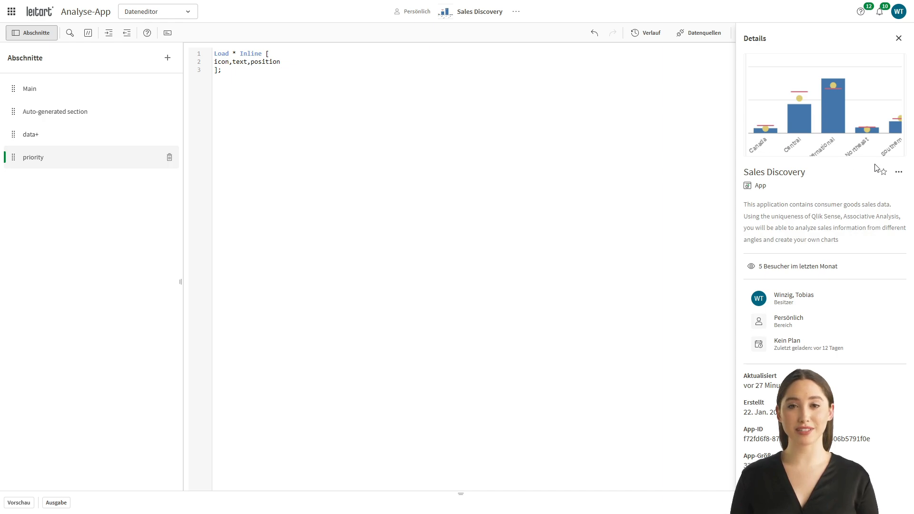
pyautogui.click(899, 172)
pyautogui.click(810, 102)
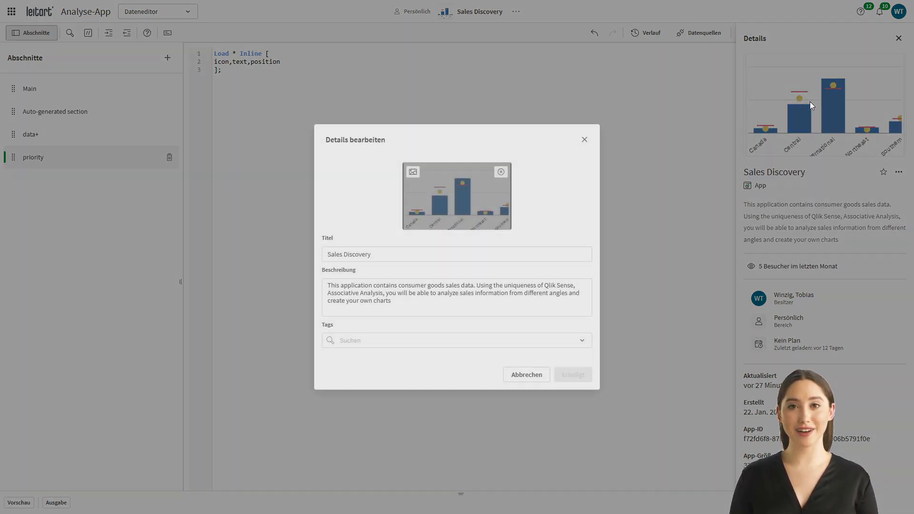
pyautogui.click(414, 171)
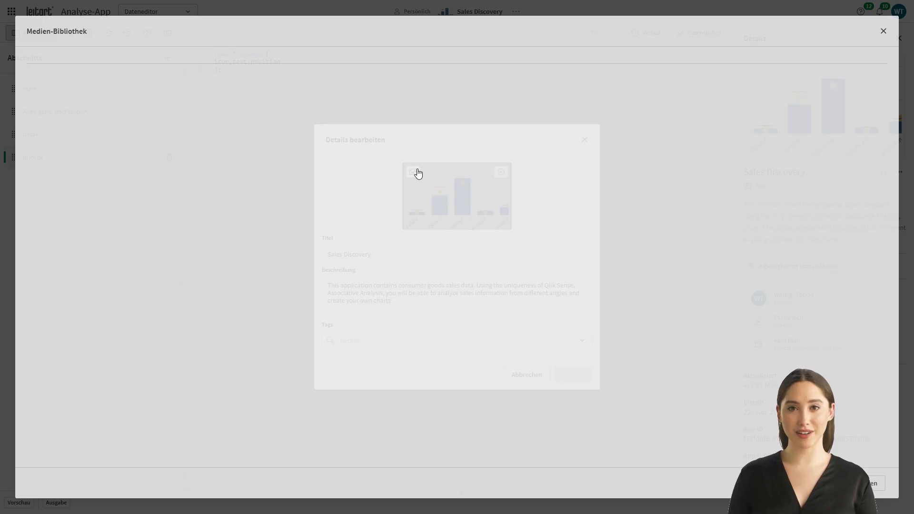
pyautogui.click(47, 67)
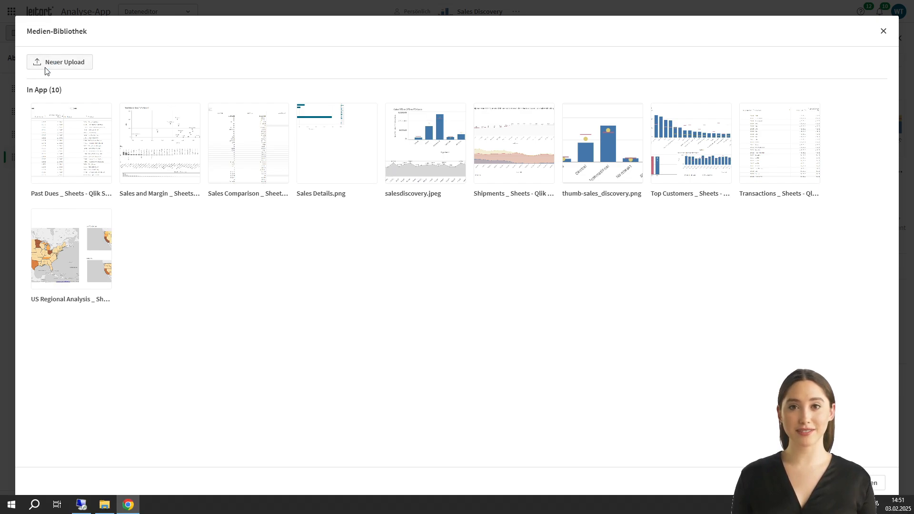
pyautogui.moveTo(237, 96); pyautogui.dragTo(398, 154)
pyautogui.click(538, 250)
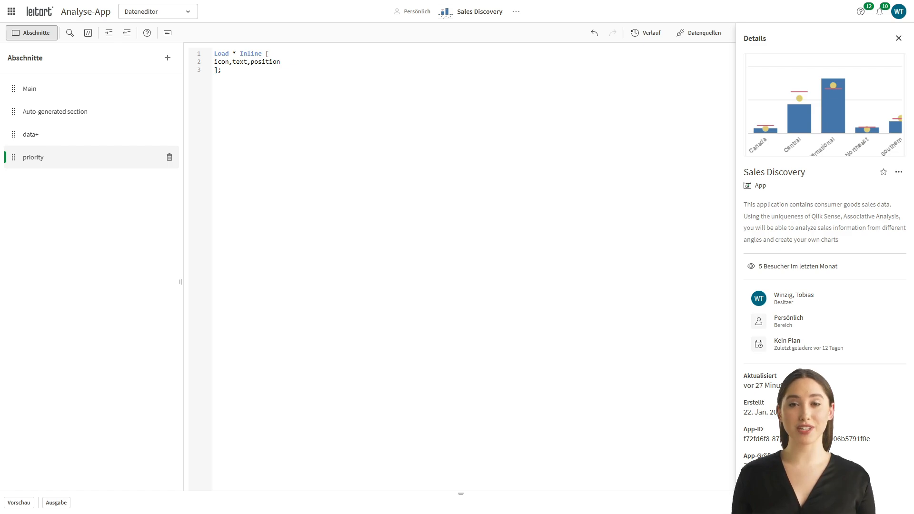
# Add inline rows pairing the media paths of circle%20red.png with high,1, circle%20orange.png with medium,2 and circle%20green.png with low,3
pyautogui.click(356, 62)
pyautogui.press('Return')
pyautogui.write('/api/v1/apps/f72fd6f8-87b2-45b7-86b1-4506b5791f0e/media/files/circle%20red.png,high,1 /api/v1/apps/f72fd6f8-87b2-45b7-86b1-4506b5791f0e/media/files/circle%20orange.png,medium,2 /api/v1/apps/f72fd6f8-87b2-45b7-86b1-4506b5791f0e/media/files/circle%20green.png,low,3')
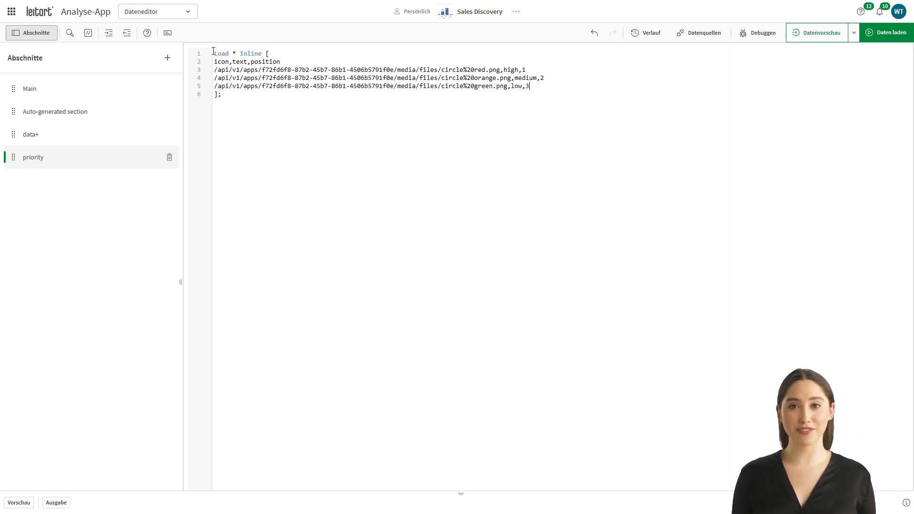
# Label the inline table "Dropdown:" on a new line above the Load statement
pyautogui.click(215, 53)
pyautogui.press('Return')
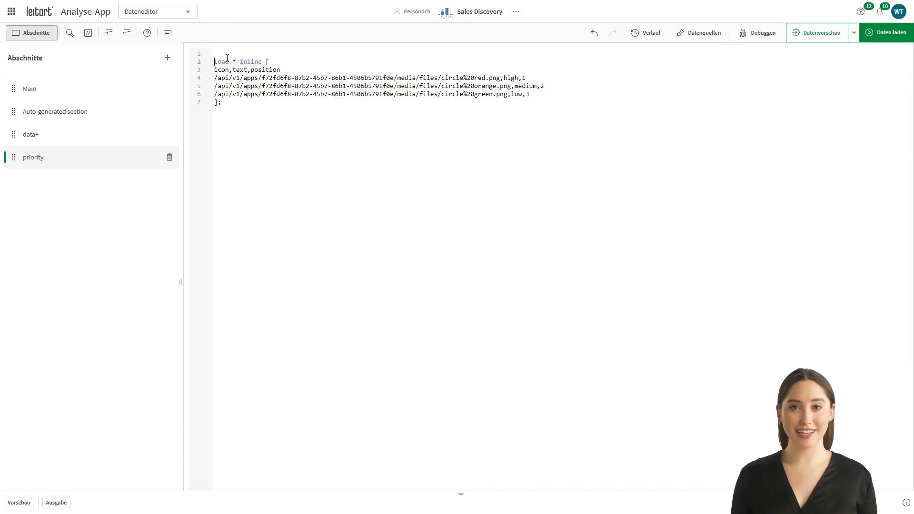
pyautogui.write('Drop')
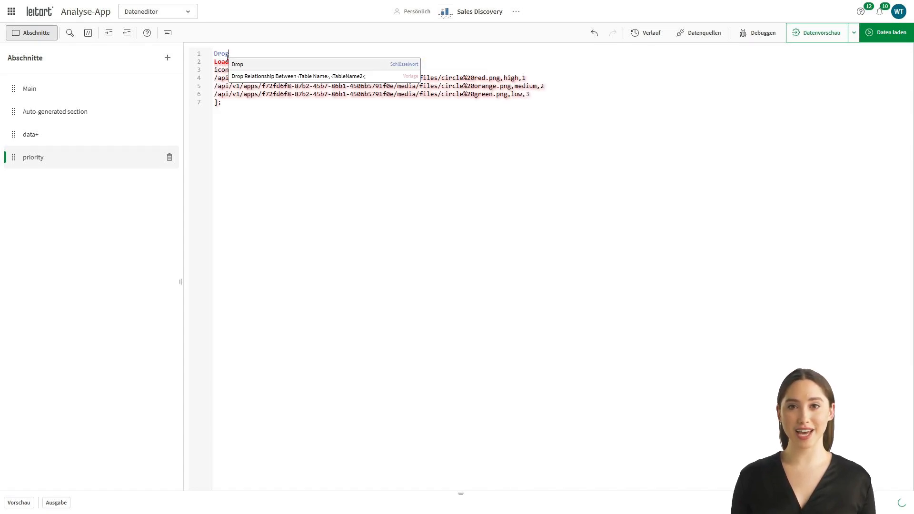
pyautogui.write('down:')
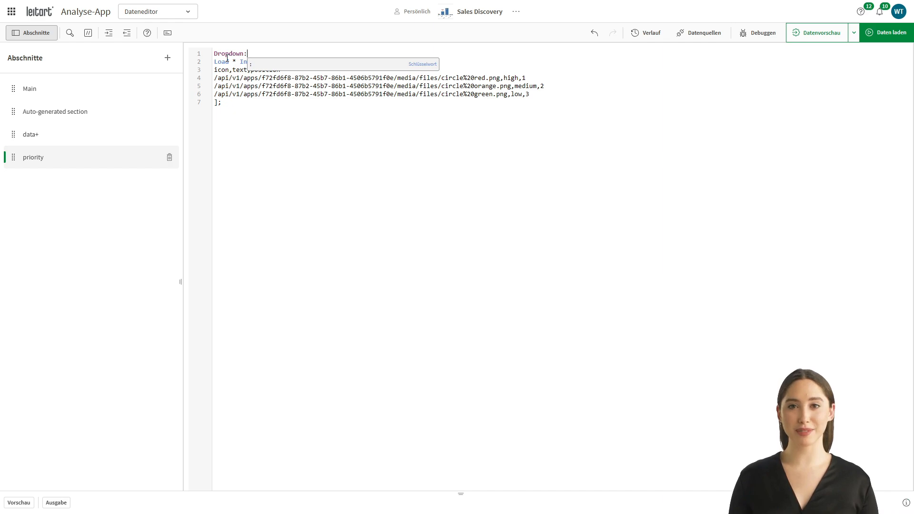
pyautogui.press('Return')
pyautogui.press('Return')
# Add a preceding Load with icon and "Dual(text, position) as priority;" above the inline load, and run the data load
pyautogui.write('Load')
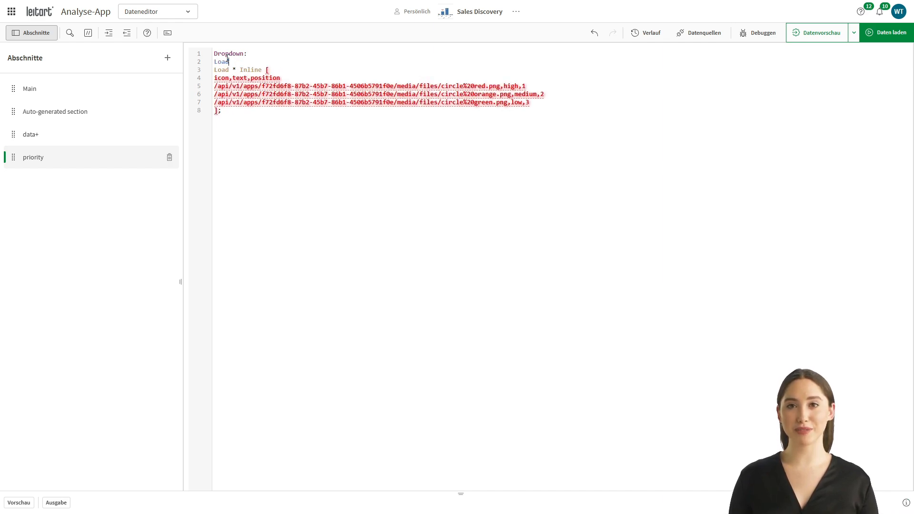
pyautogui.press('Return')
pyautogui.press('Tab')
pyautogui.write('icon,')
pyautogui.press('Return')
pyautogui.write('Dual(text,')
pyautogui.write(' position) as priority;')
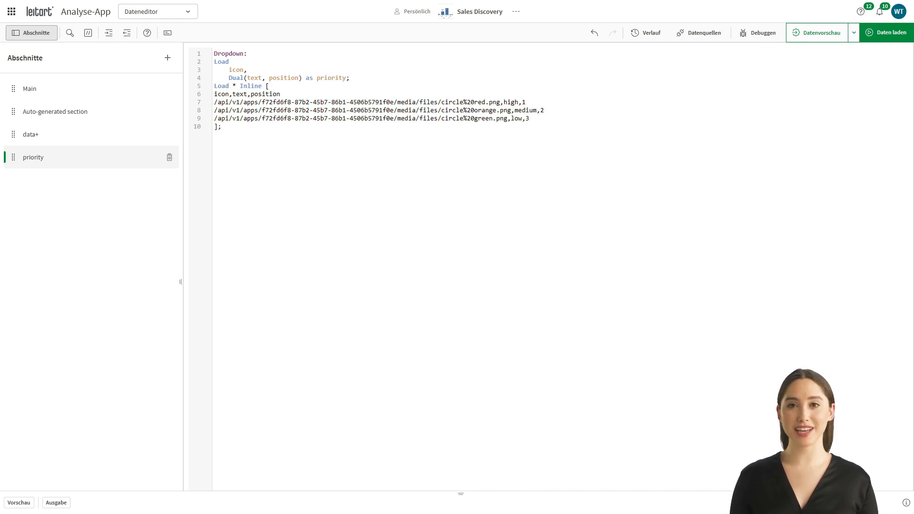
pyautogui.click(877, 38)
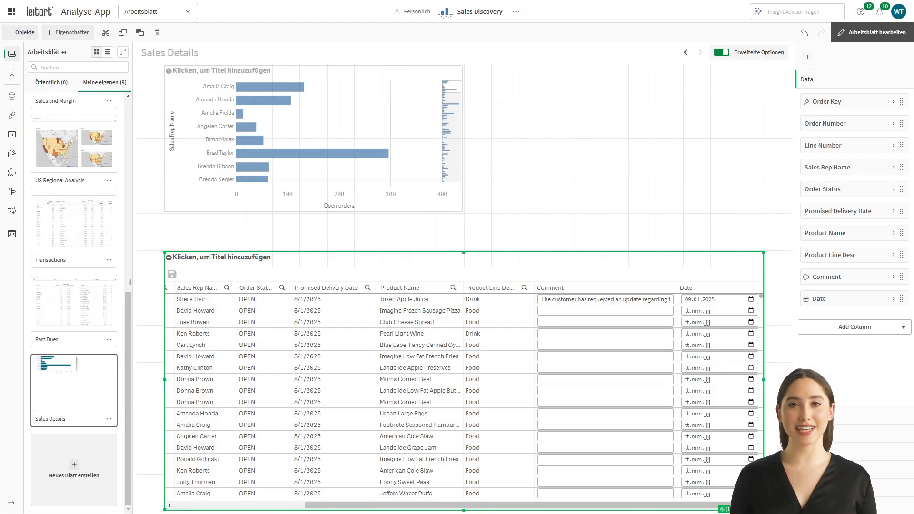
# Add a data+ column of type Dropdown (Advanced) labelled Prio to the order table on the Sales Details sheet
pyautogui.click(878, 330)
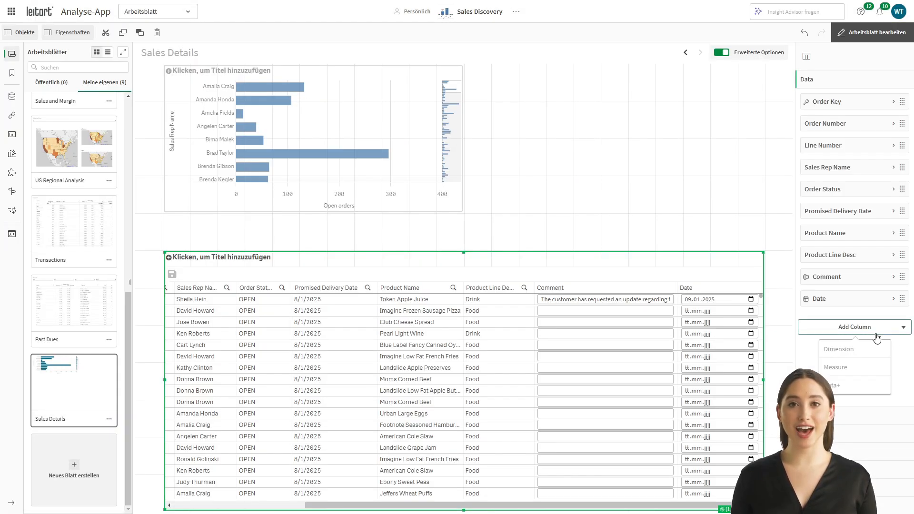
pyautogui.click(864, 383)
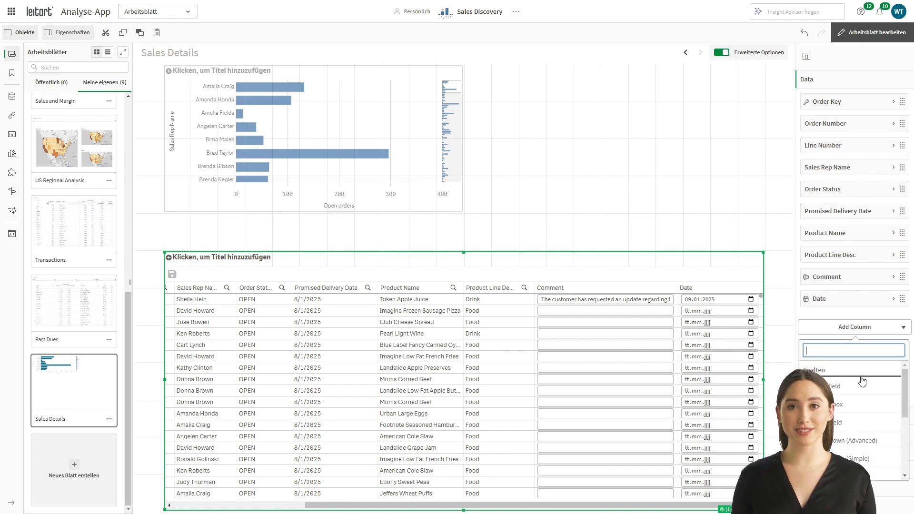
pyautogui.click(867, 431)
pyautogui.write('Prio')
# Link the Prio column to the priority DB column and set its expression to priority
pyautogui.scroll(-1, 858, 368)
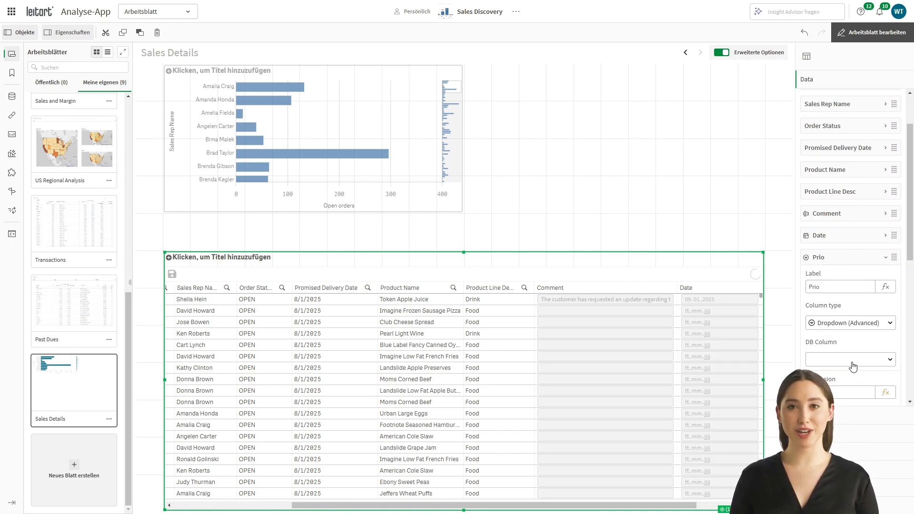
pyautogui.click(858, 360)
pyautogui.click(863, 398)
pyautogui.scroll(-2, 863, 344)
pyautogui.click(836, 315)
pyautogui.write('priority')
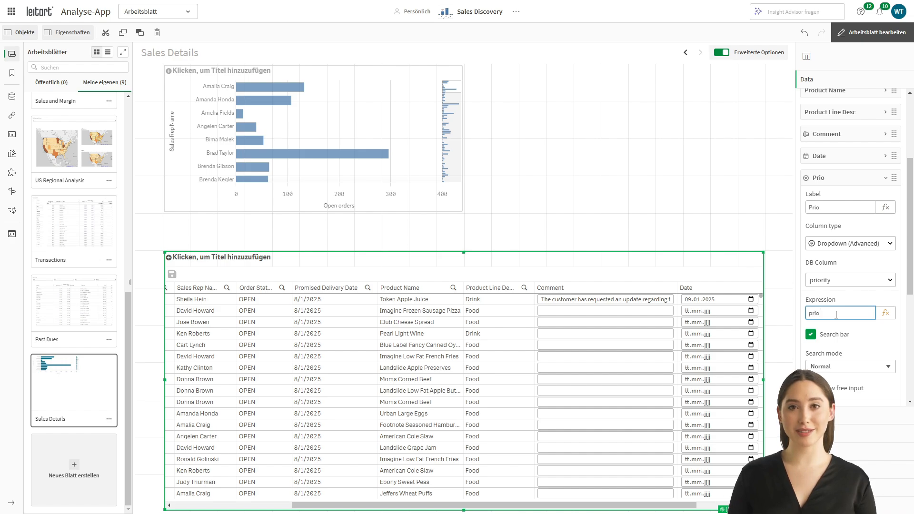
pyautogui.click(864, 329)
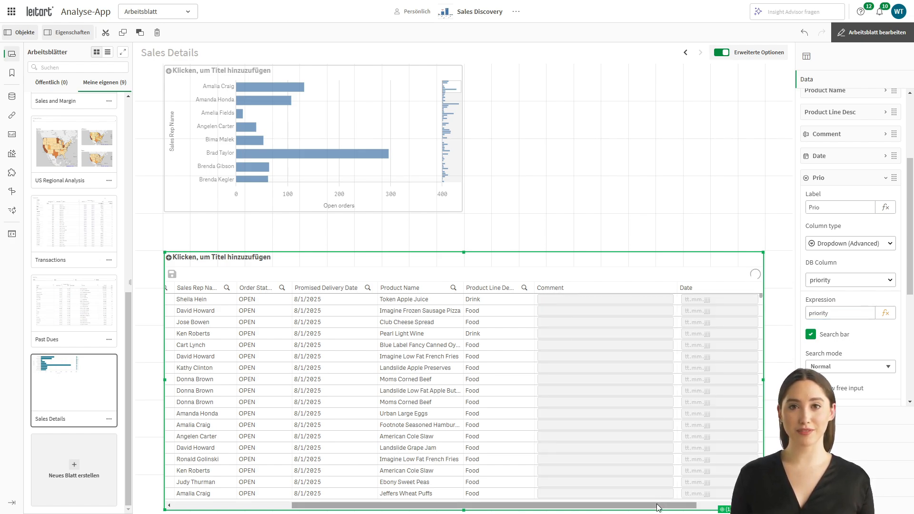
# Check the dropdown choices offered in the Prio cell of the table's first row
pyautogui.moveTo(662, 507); pyautogui.dragTo(720, 331)
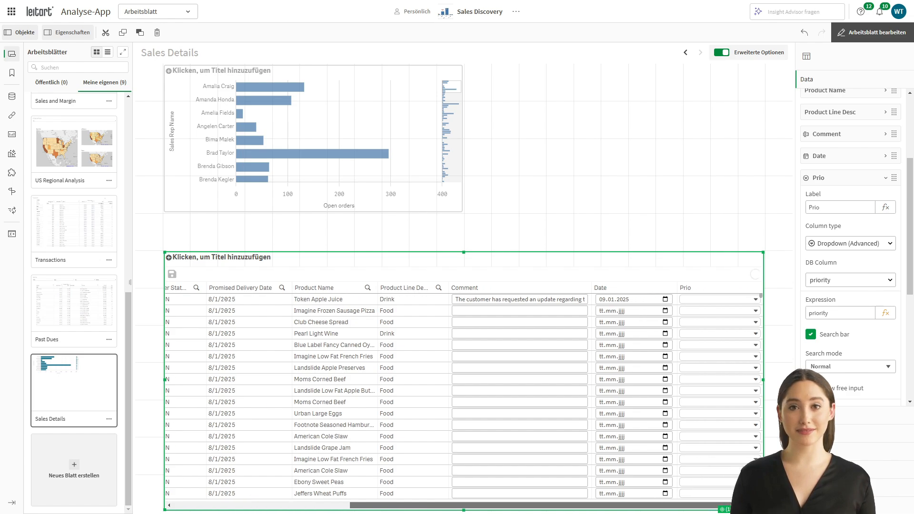
pyautogui.click(734, 300)
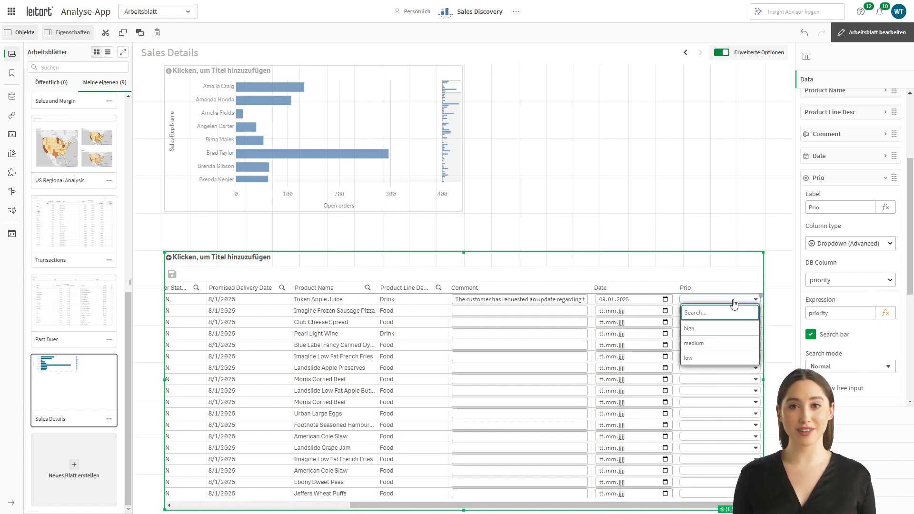
pyautogui.click(737, 281)
# Enable the additional Image display for the Prio column and set its additional expression to icon
pyautogui.scroll(-1, 908, 284)
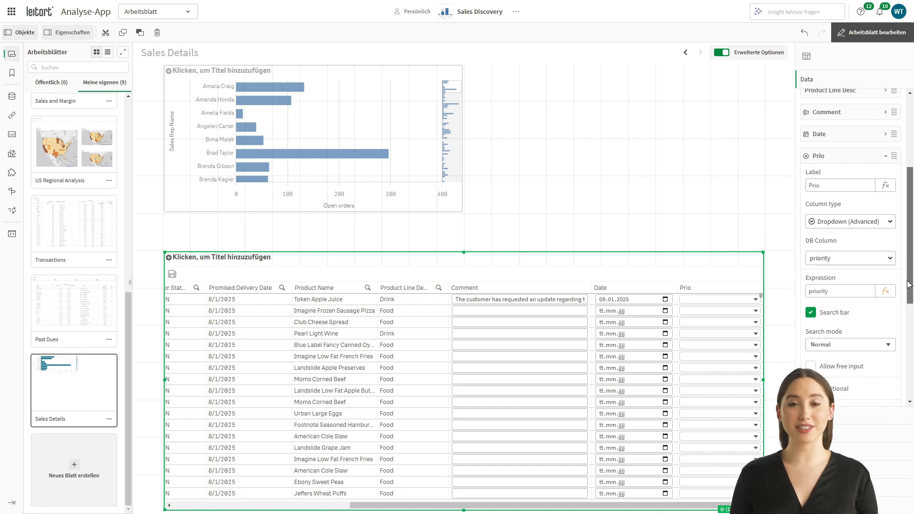
pyautogui.scroll(-5, 909, 285)
pyautogui.click(811, 259)
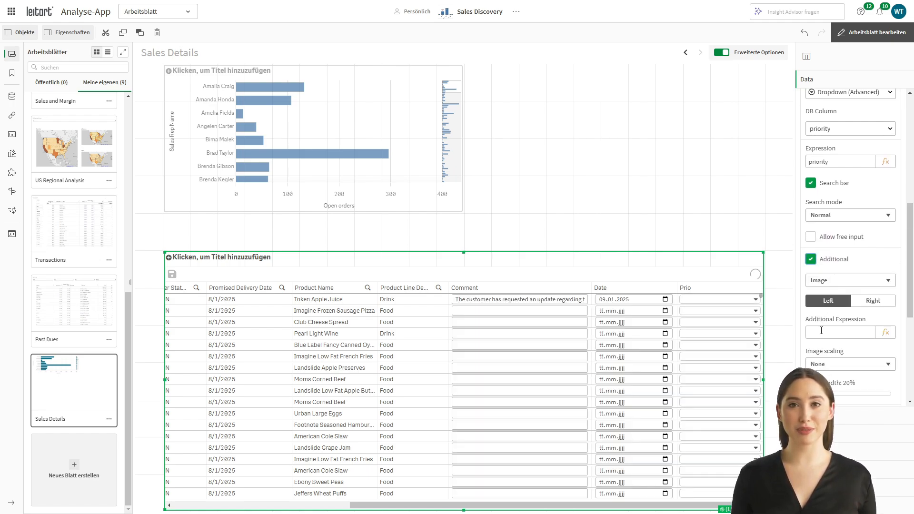
pyautogui.click(822, 330)
pyautogui.write('icon')
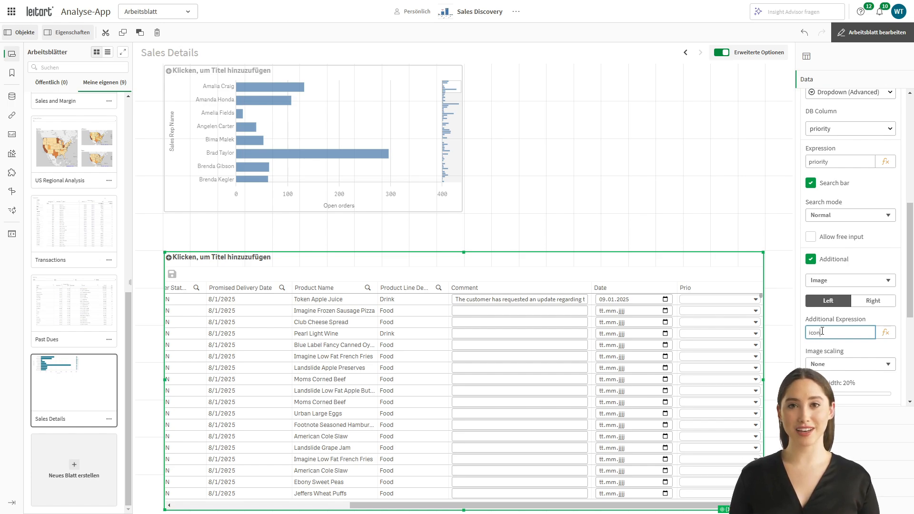
# Inspect the icons beside the dropdown choices in the first row's Prio cell of the order table
pyautogui.click(772, 236)
pyautogui.click(726, 304)
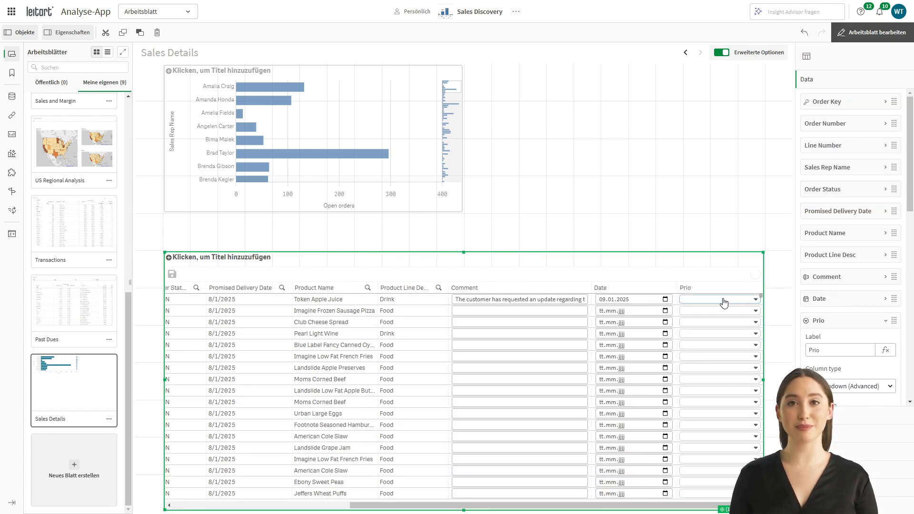
pyautogui.click(724, 302)
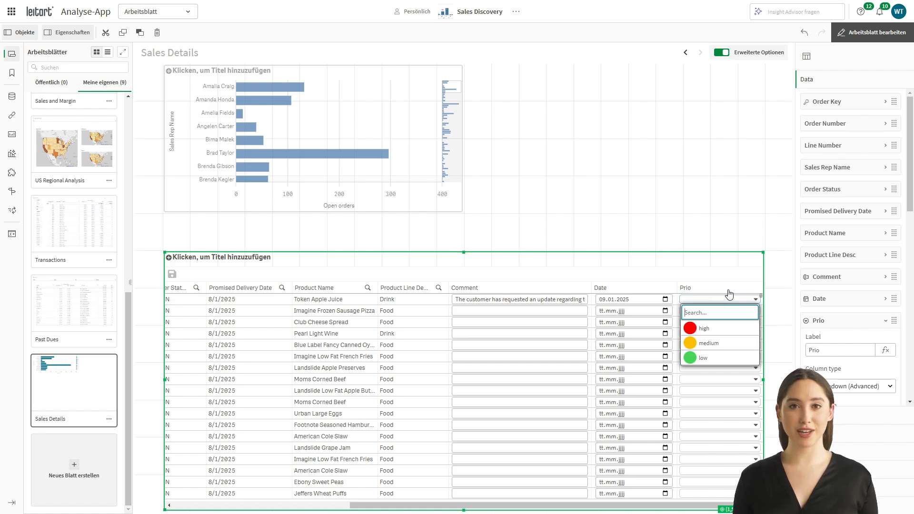
pyautogui.click(757, 233)
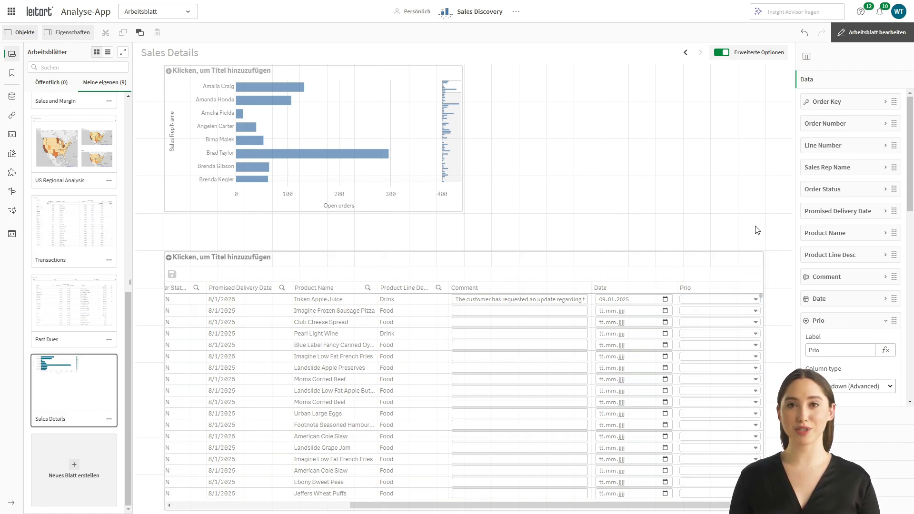
# Leave sheet editing, set Prio to high, medium and low for the first three order rows respectively, and save the entries
pyautogui.click(892, 32)
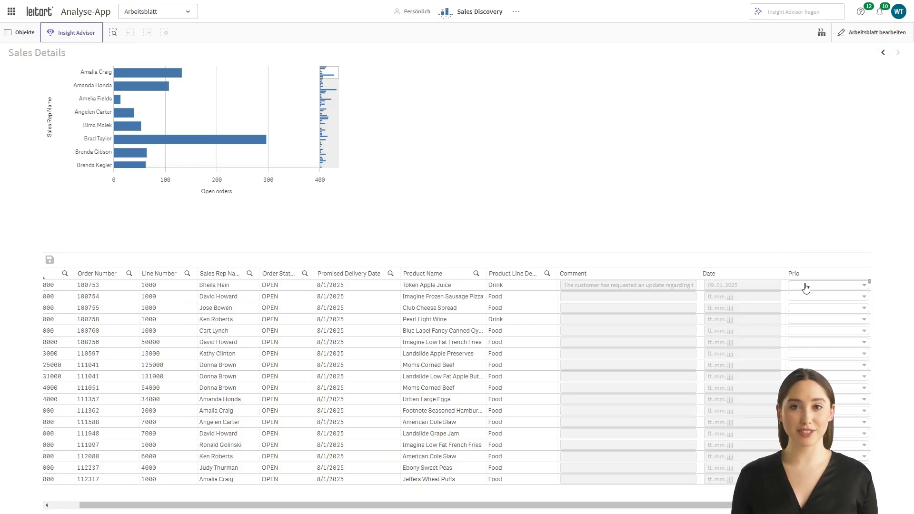
pyautogui.click(806, 286)
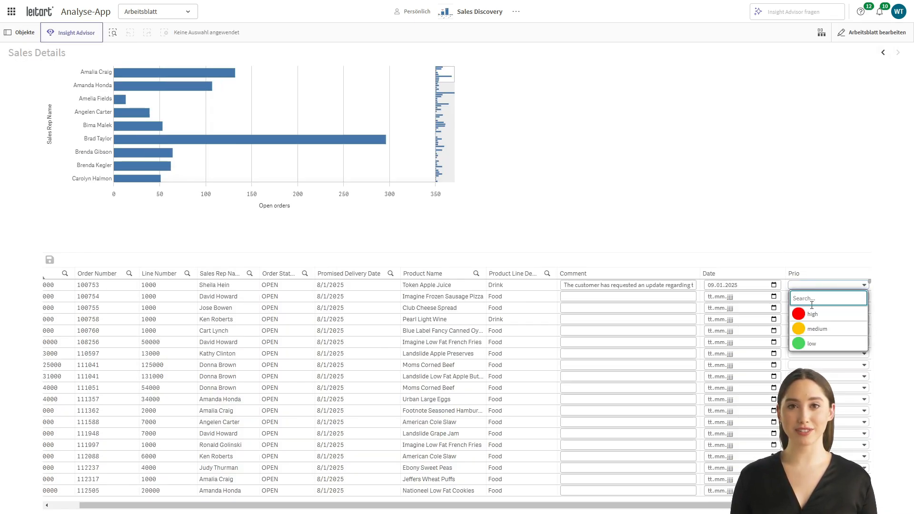
pyautogui.click(810, 310)
pyautogui.click(818, 297)
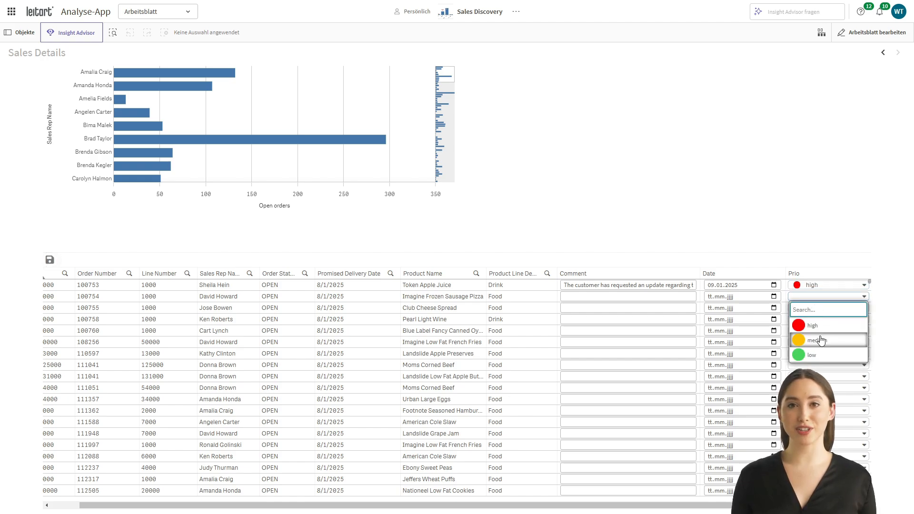
pyautogui.click(818, 341)
pyautogui.click(818, 307)
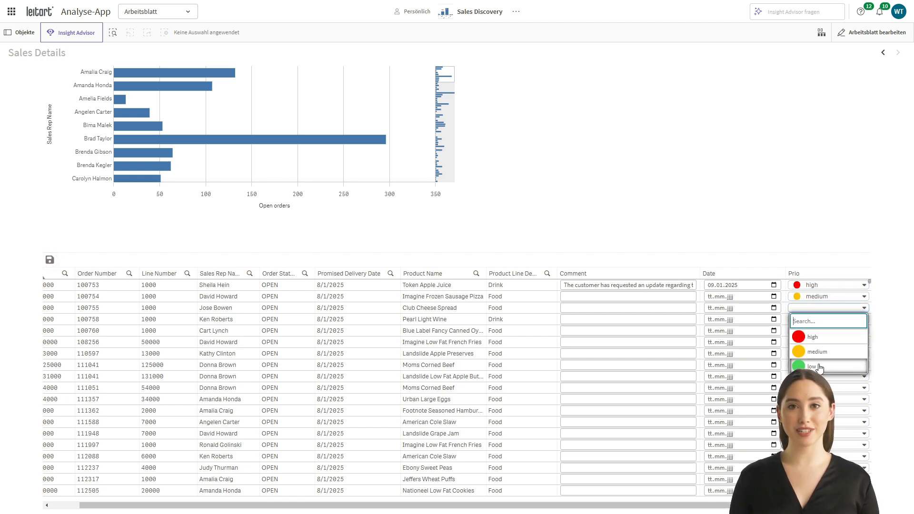
pyautogui.click(817, 362)
pyautogui.click(50, 262)
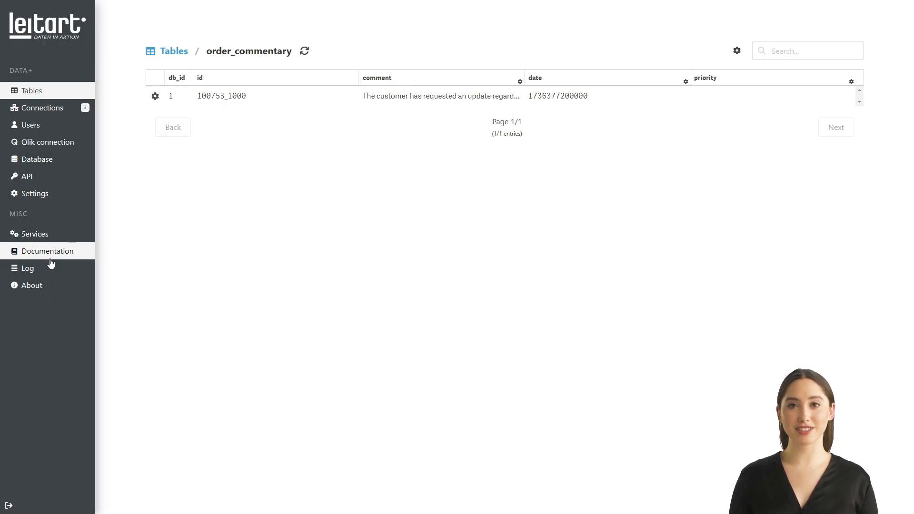
# Switch to the data+ administration and refresh the order_commentary table to check the saved priority entries
pyautogui.click(304, 53)
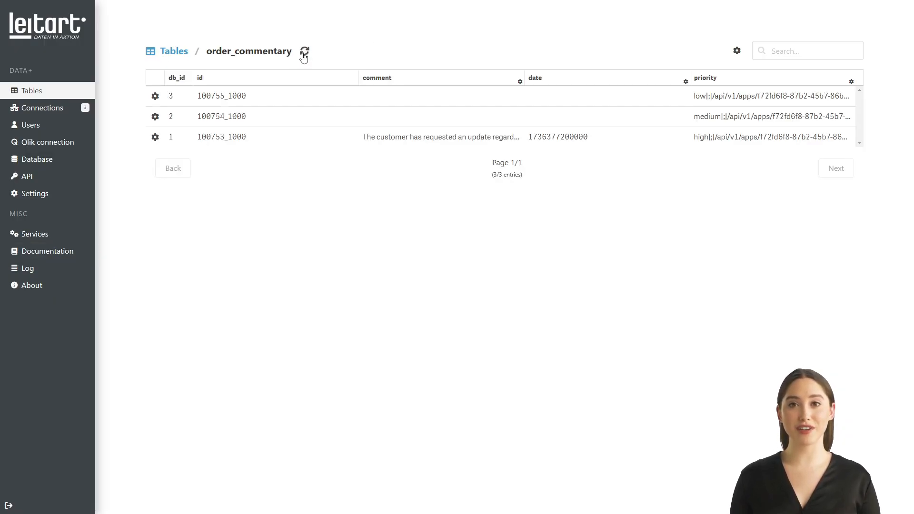